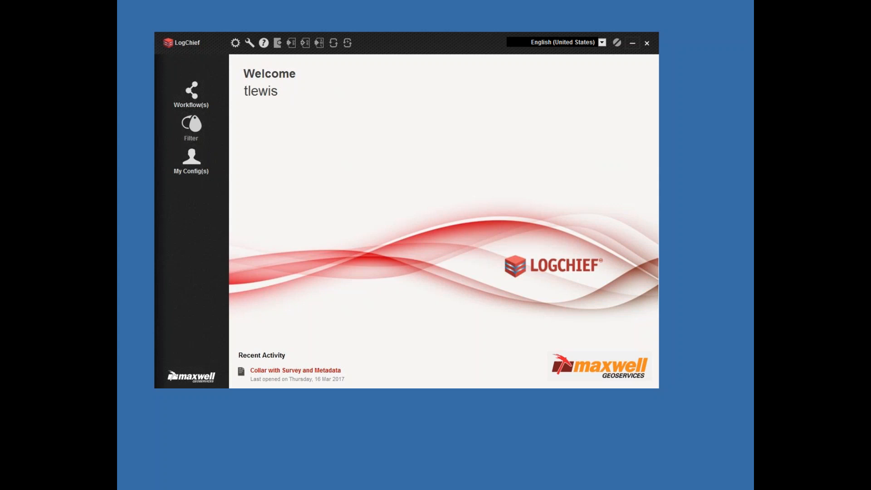
Step: Browse the Training folder inside Training_Sales_Demo and locate the Maxwell_TRAINING_Configuration.bak file
drag(118, 91, 380, 51)
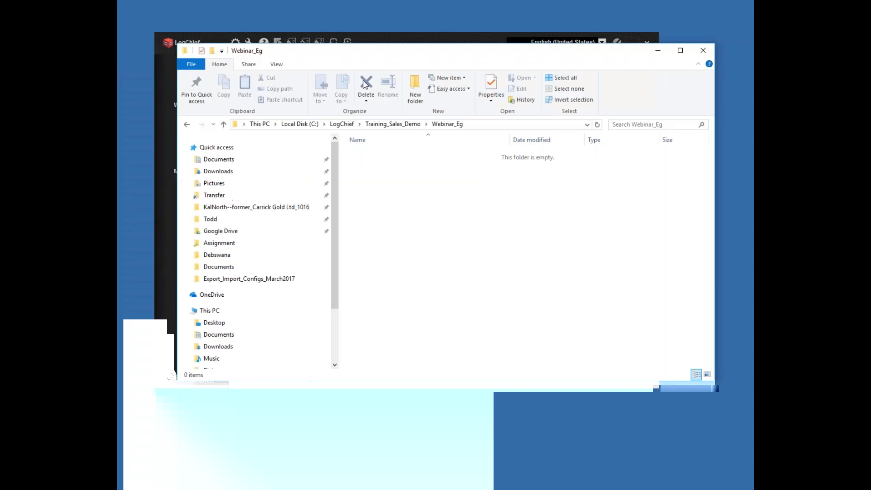
click(380, 125)
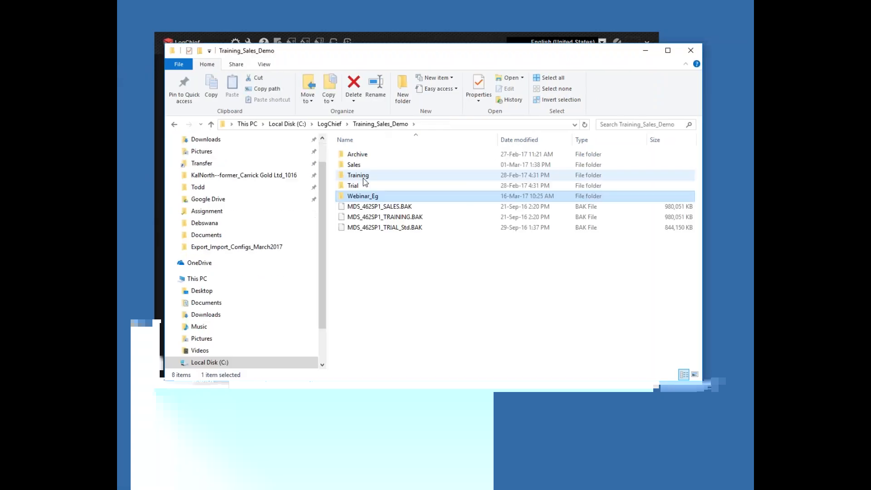
double_click(363, 177)
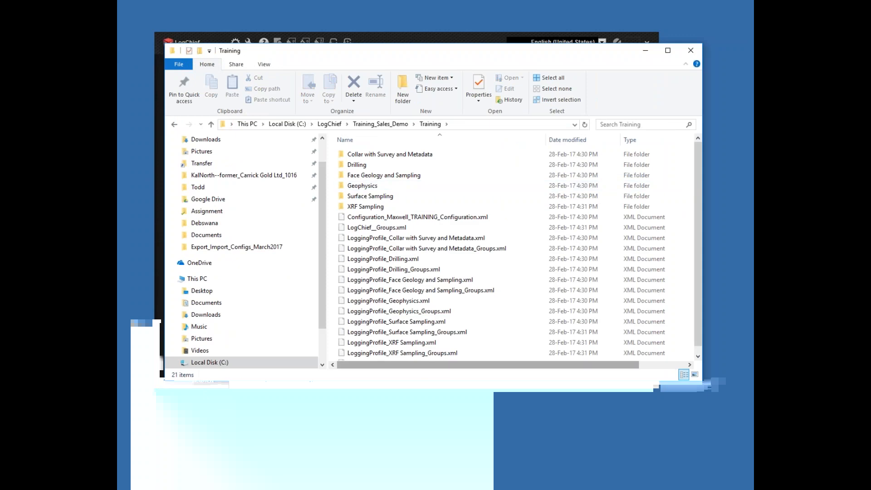
key(alt+Tab)
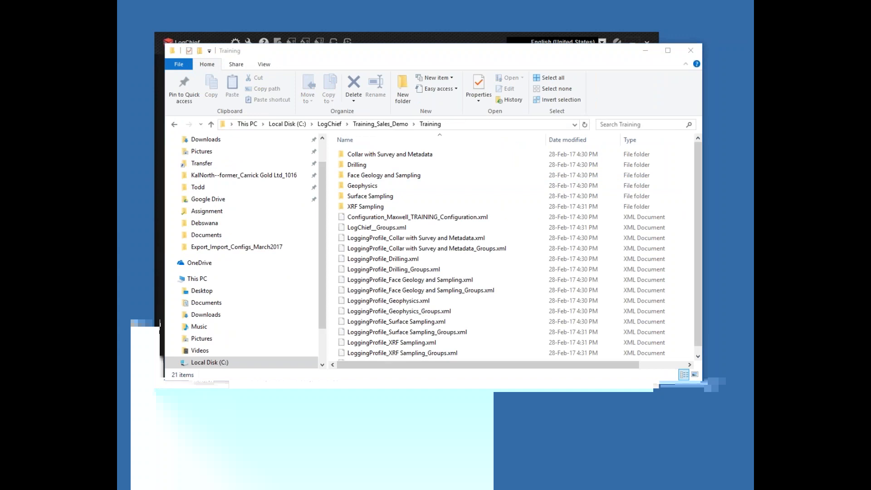
drag(417, 380, 418, 449)
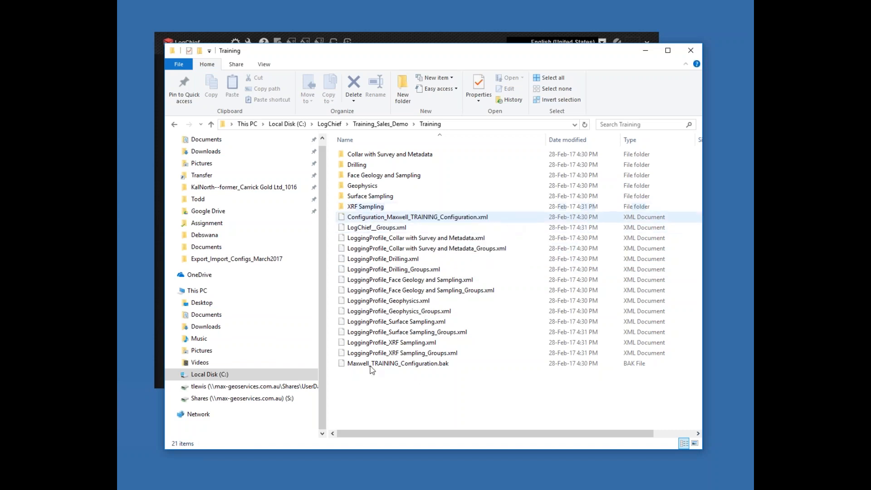
click(444, 370)
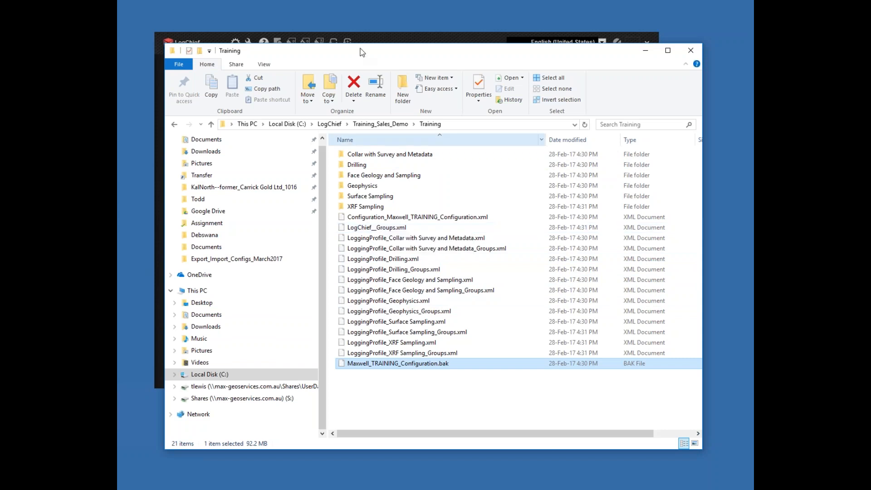
drag(363, 52, 357, 45)
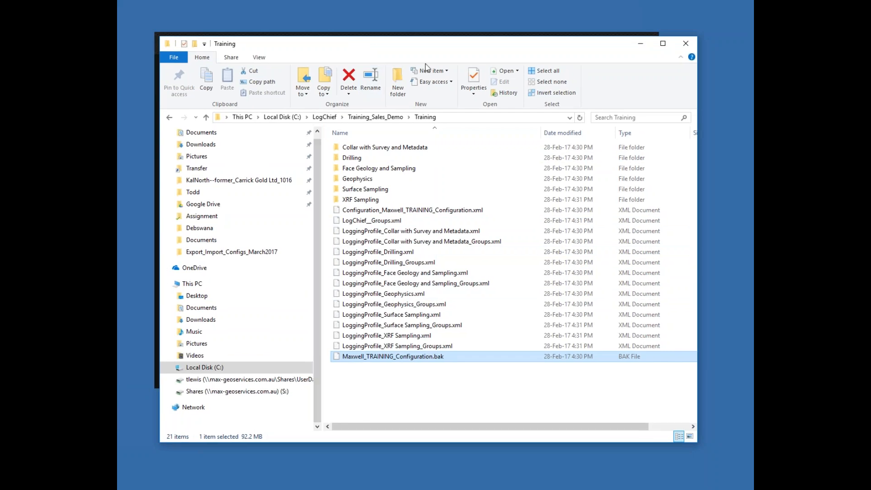
Step: Switch to SQL Server Management Studio and locate the MDS_462SP1_TRAINING database in the database list
key(alt+Tab)
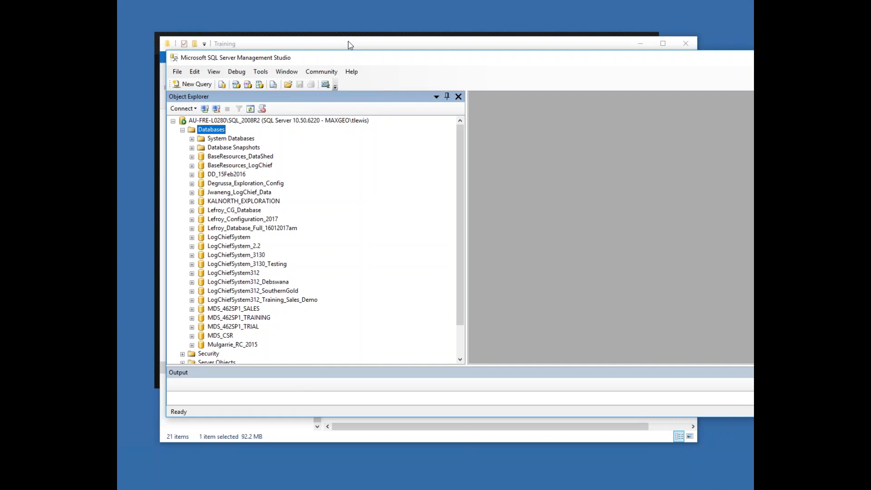
click(192, 321)
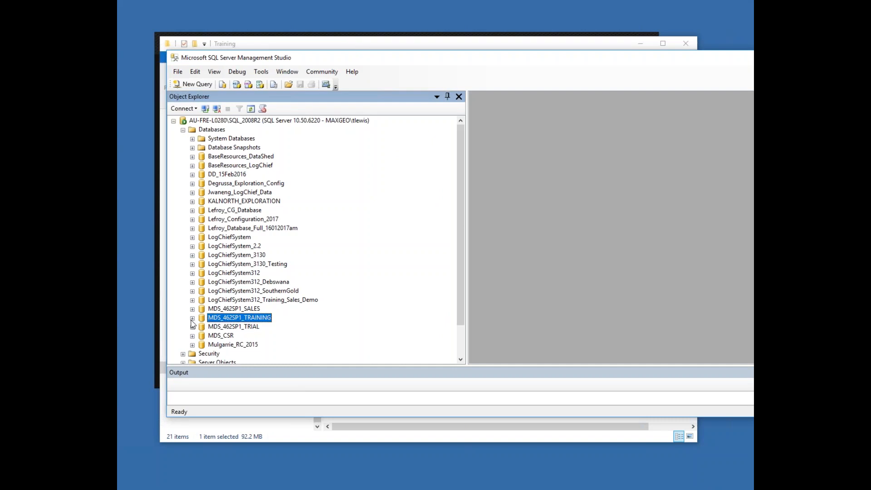
click(192, 319)
click(193, 282)
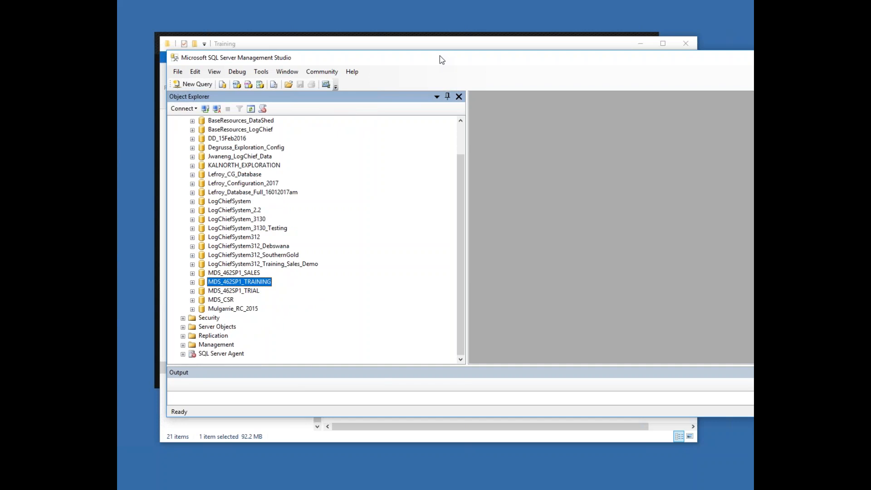
drag(439, 56, 441, 55)
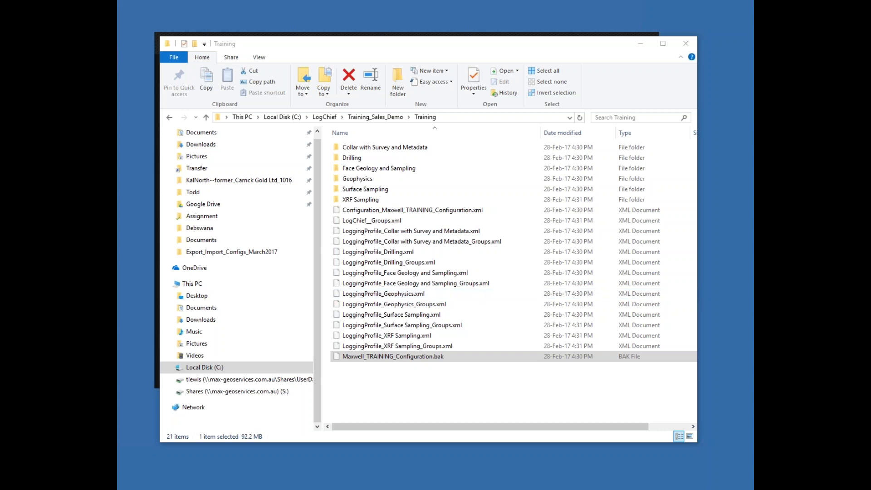
Step: Switch to LogChief and open the configuration and logging profile import
click(382, 34)
drag(383, 42, 406, 125)
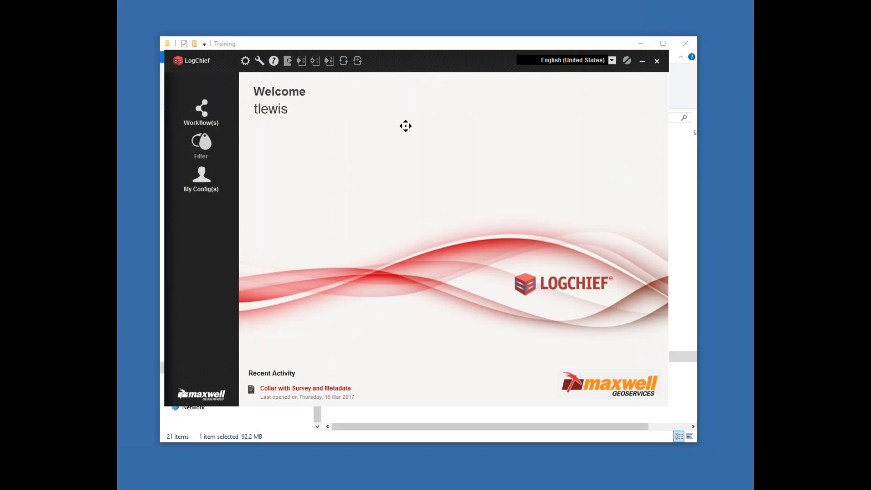
click(259, 60)
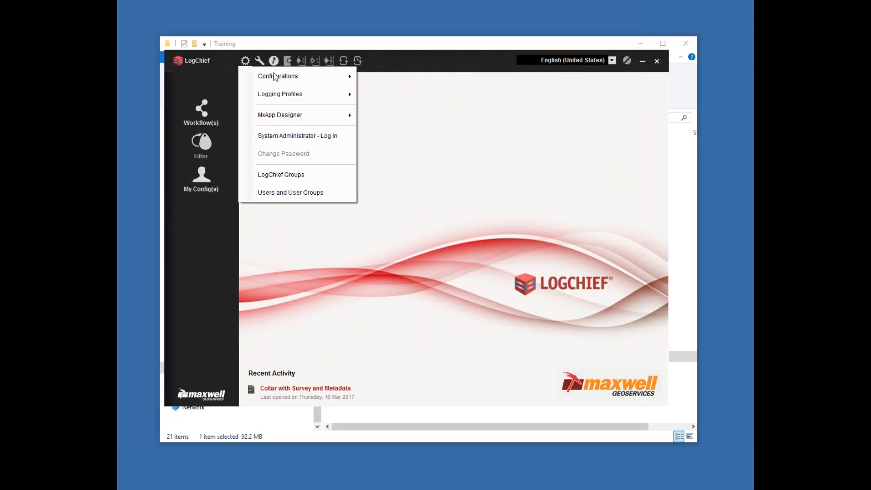
mouse_move(276, 77)
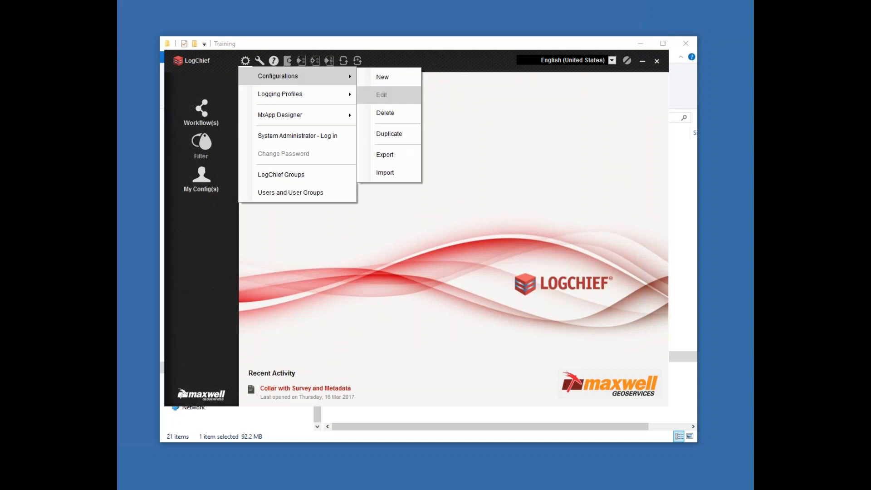
click(385, 172)
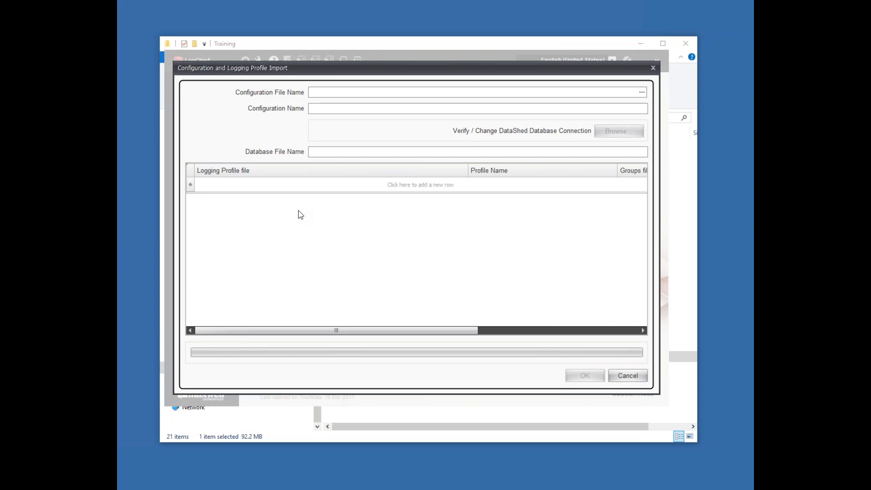
Step: Load Configuration_Maxwell_TRAINING_Configuration.xml from the Training_Sales_Demo\Training folder as the configuration file
click(643, 92)
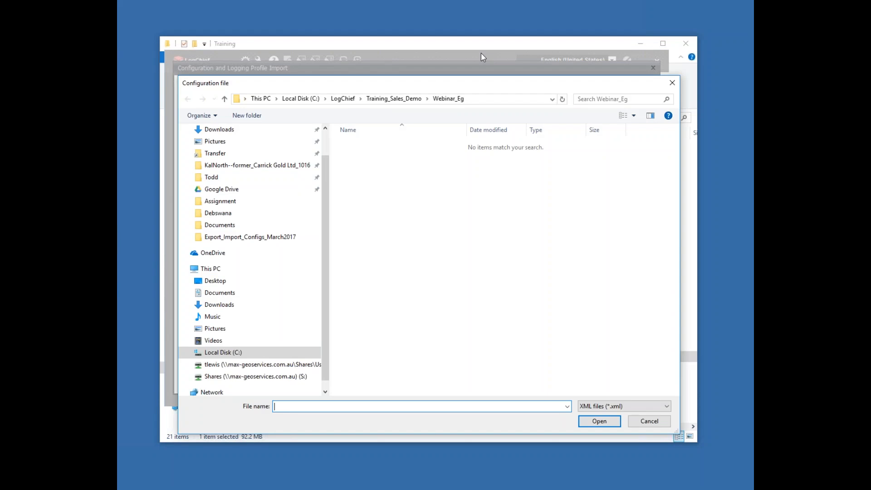
click(383, 71)
click(351, 140)
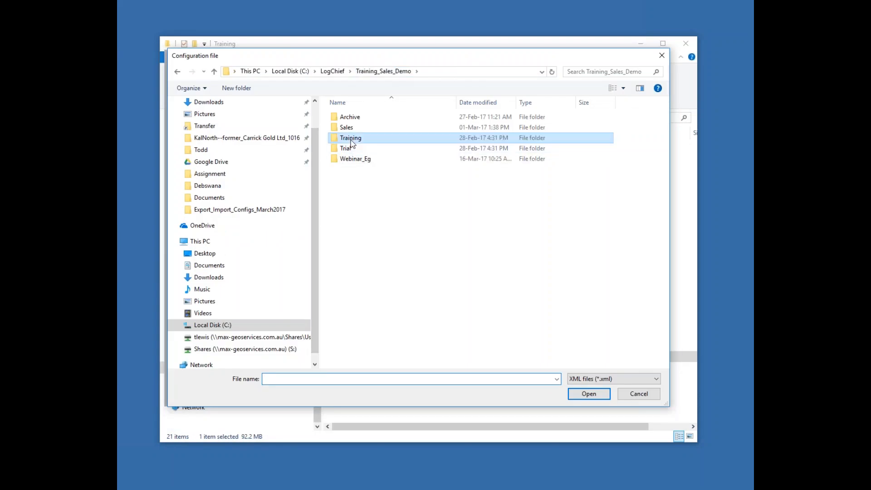
double_click(352, 141)
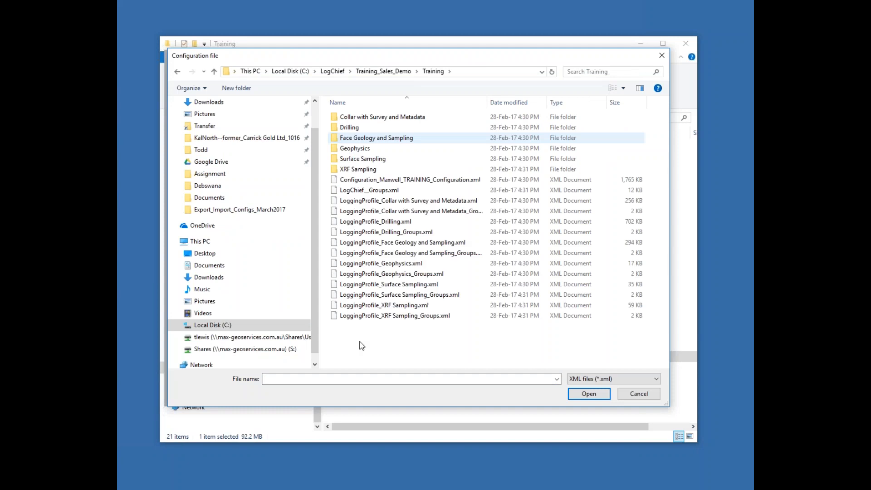
click(406, 182)
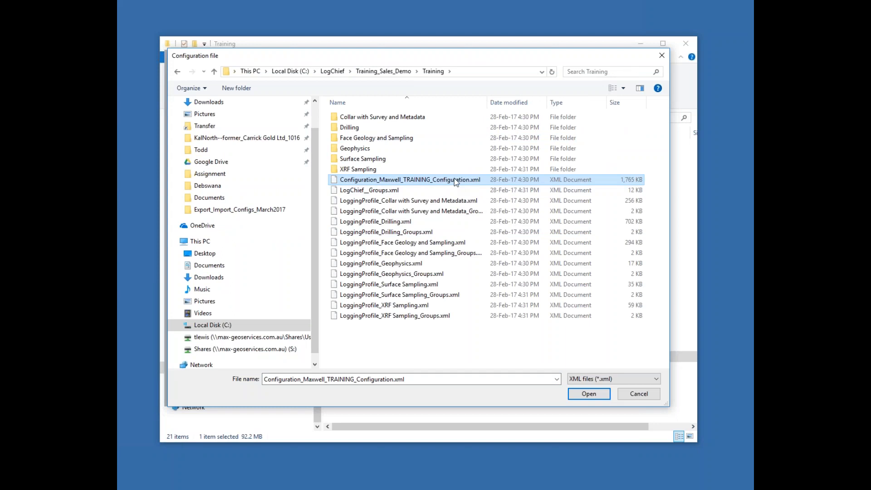
click(594, 397)
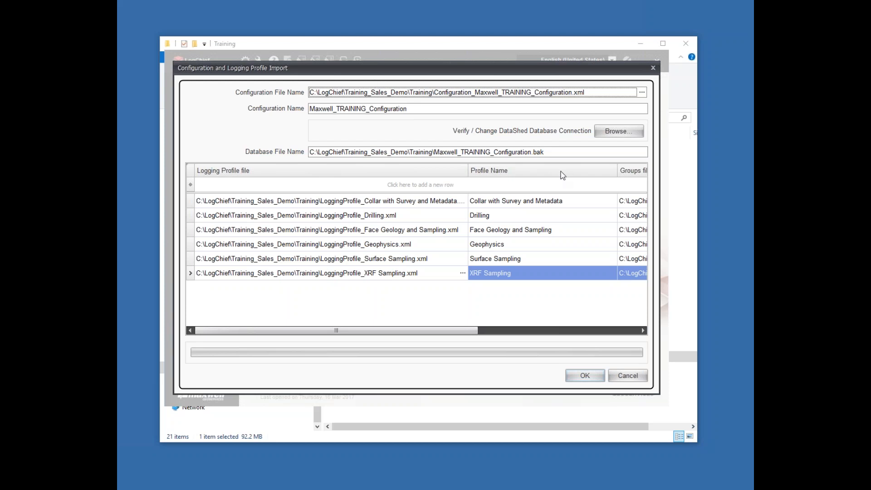
Step: Accept the DataShed connection to MDS_462SP1_TRAINING with Windows Authentication and import the configuration with its listed logging profiles
click(627, 134)
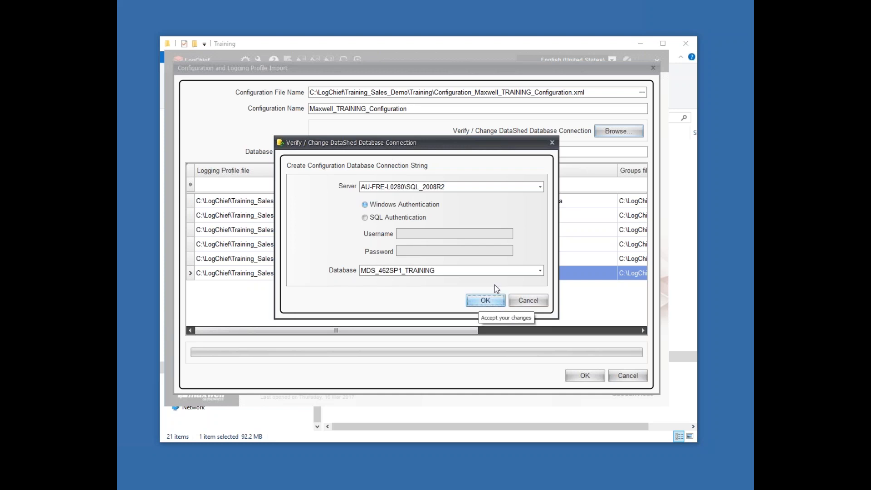
click(491, 300)
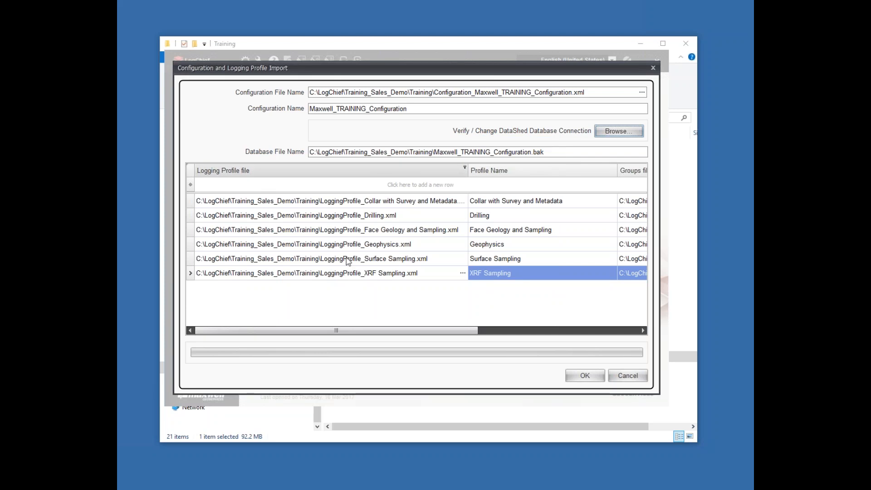
drag(364, 330, 595, 265)
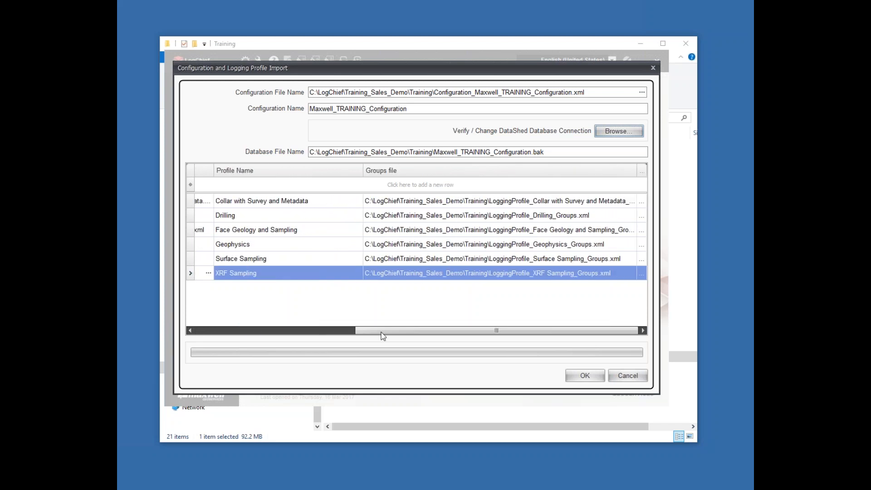
click(209, 332)
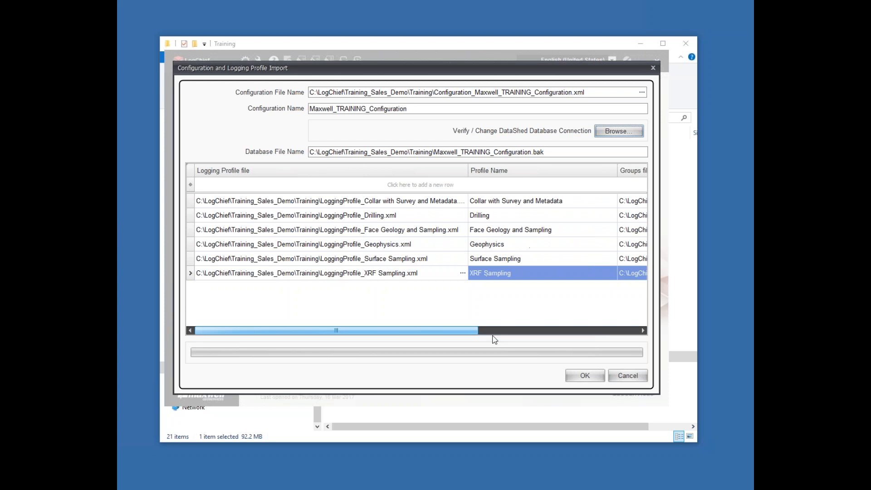
click(586, 376)
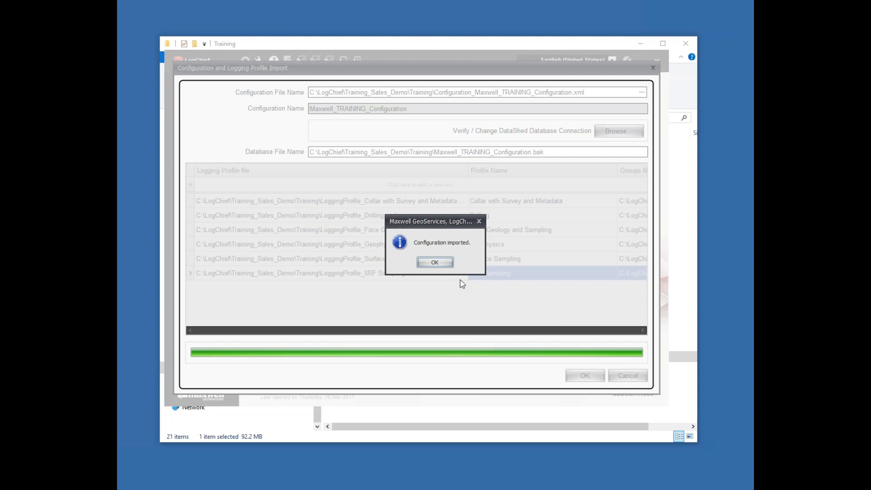
key(Return)
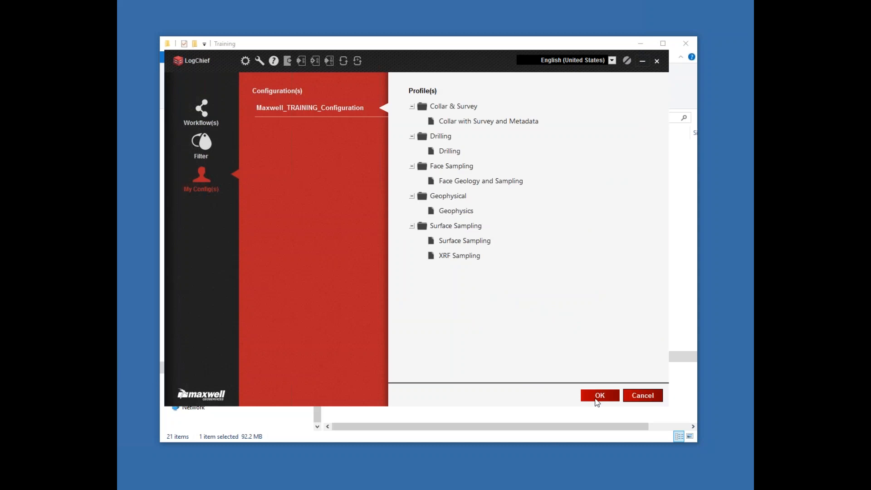
Step: Apply Maxwell_TRAINING_Configuration as the active configuration and close the Collar with Survey and Metadata logging form
click(597, 400)
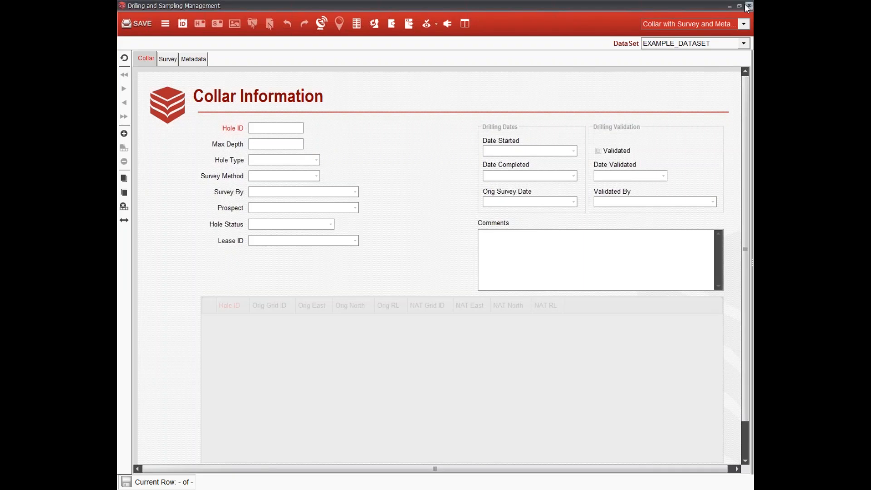
click(749, 6)
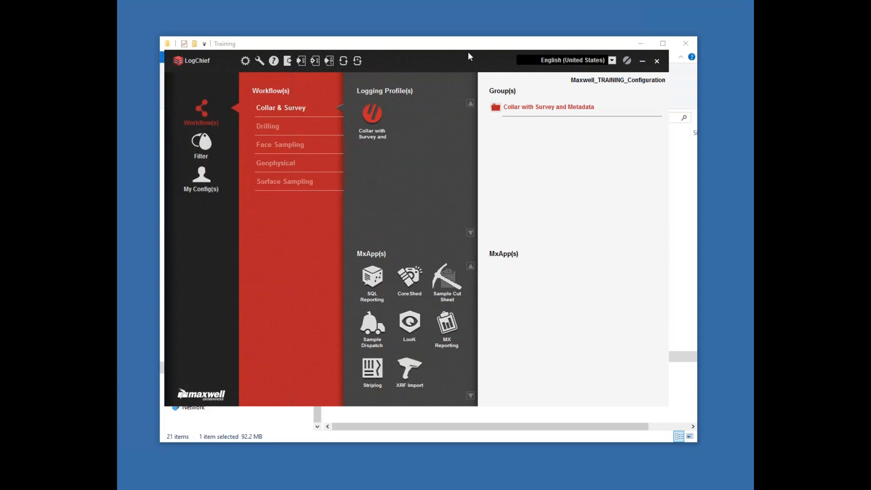
drag(461, 60, 470, 56)
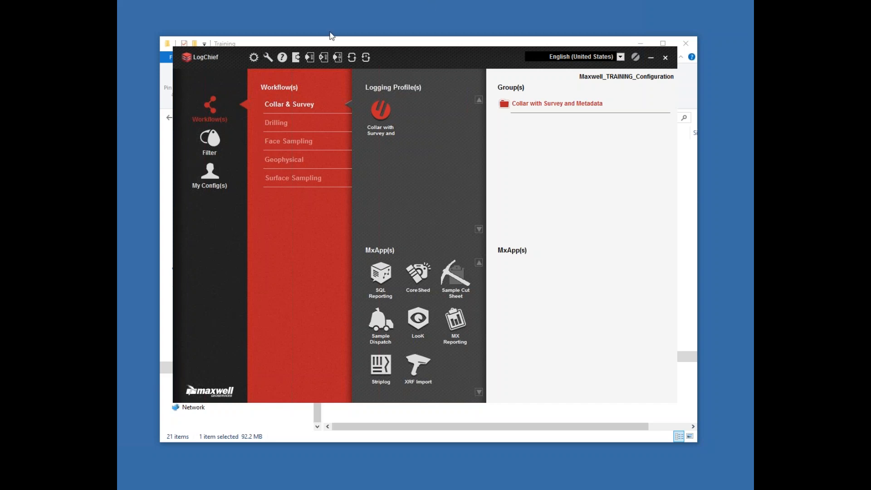
click(253, 59)
click(256, 57)
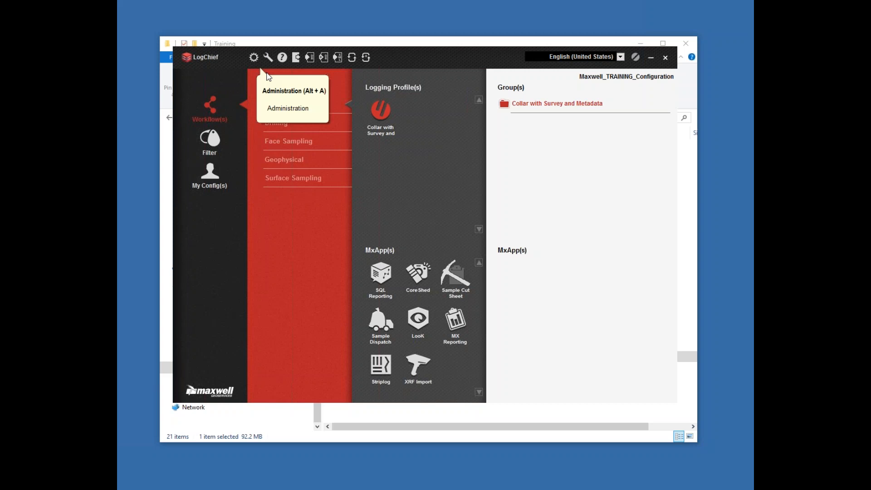
key(alt+a)
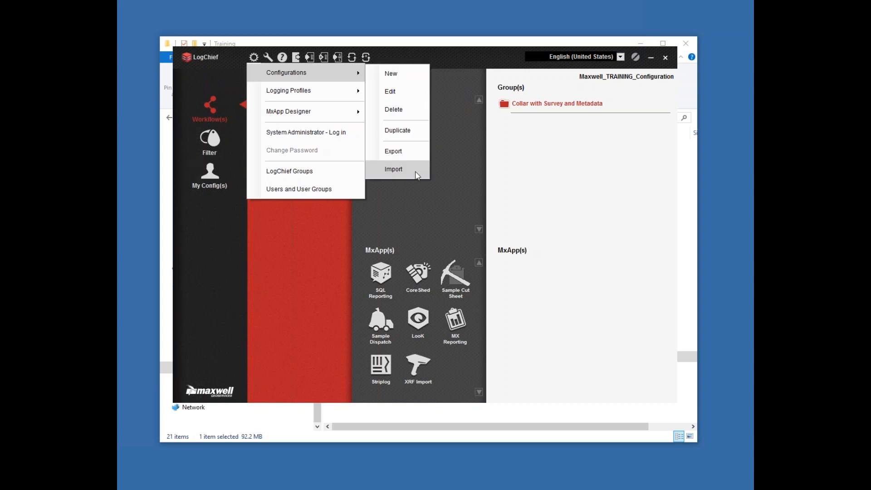
click(394, 169)
click(655, 69)
Step: Open the configuration and logging profile export and choose Maxwell_TRAINING_Configuration as the configuration to export
key(alt+a)
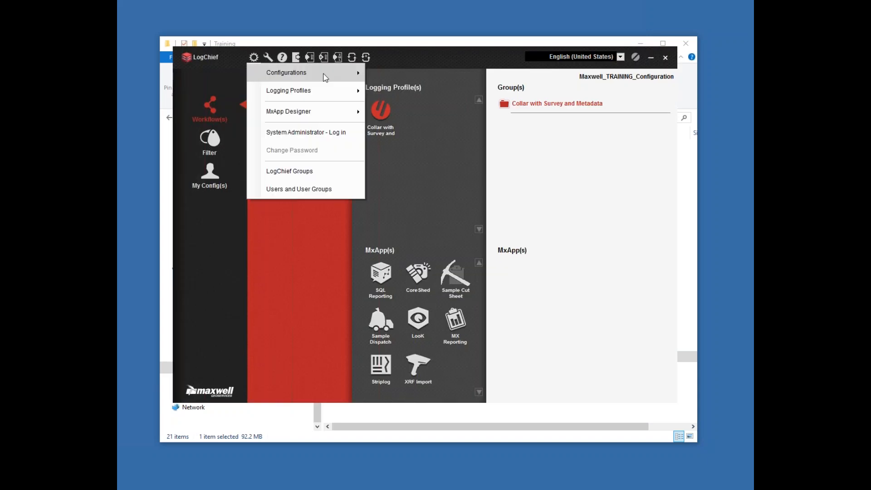
mouse_move(325, 77)
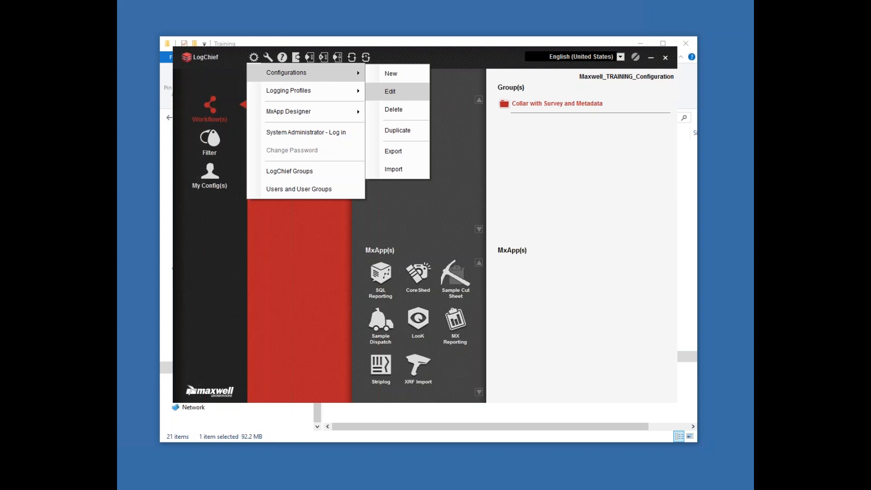
click(394, 152)
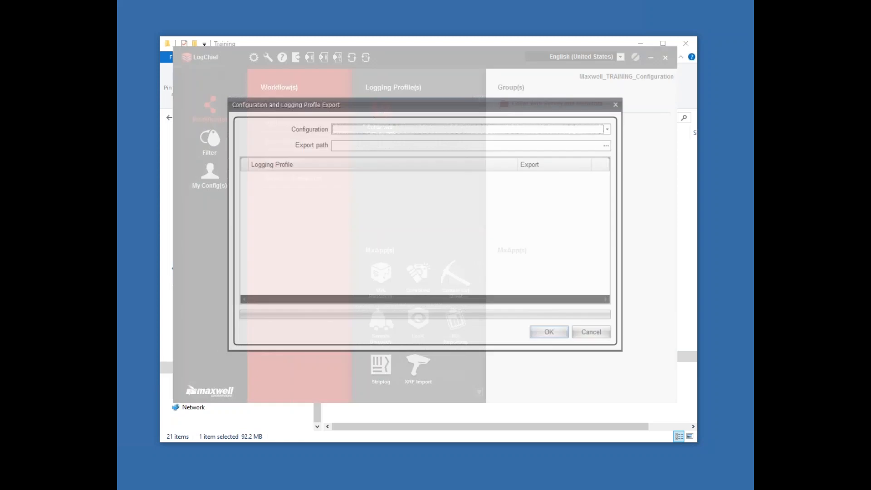
click(611, 128)
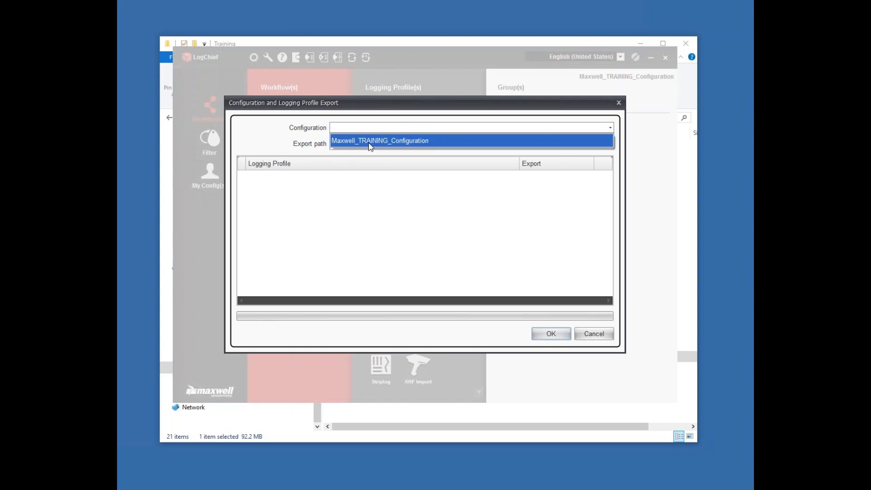
click(423, 142)
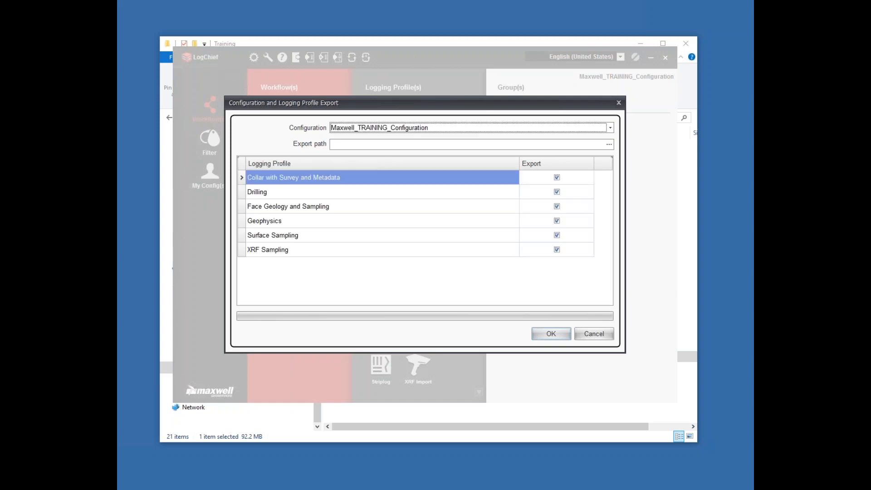
Step: Set the export path to the folder C:\LogChief\Training_Sales_Demo\Webinar_Eg
click(609, 144)
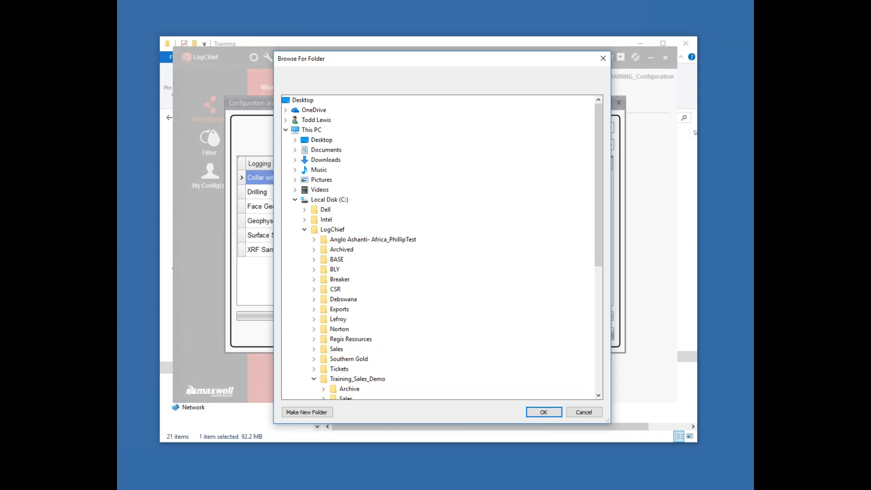
scroll(347, 317, down, 3)
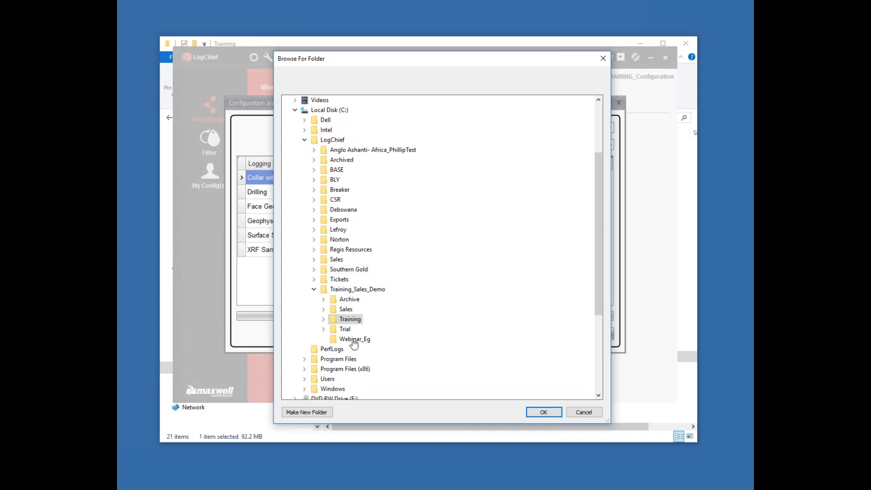
click(354, 340)
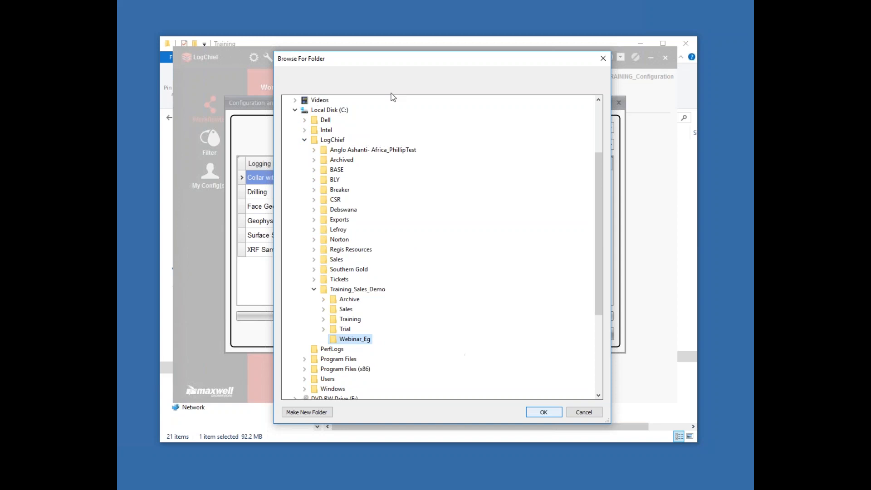
key(Return)
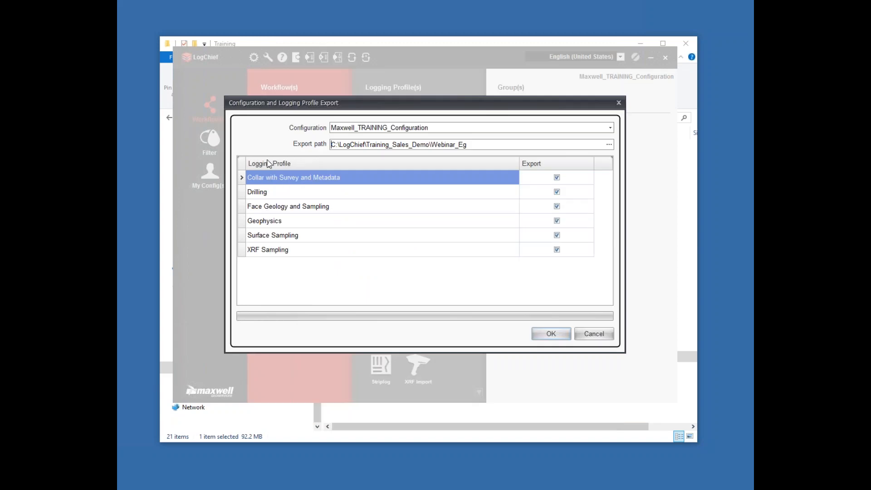
Step: Export the configuration with all its listed logging profiles included, from Collar with Survey and Metadata to XRF Sampling, and dismiss the completion message
click(556, 178)
click(557, 179)
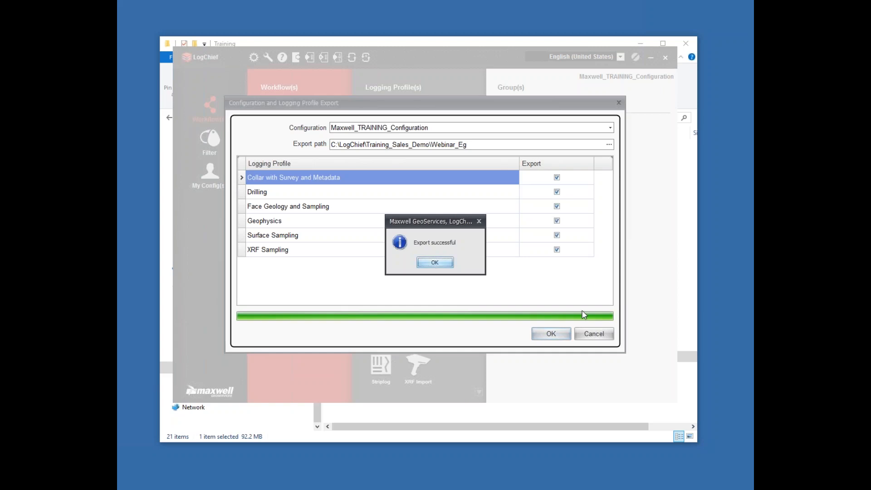
click(434, 265)
click(435, 263)
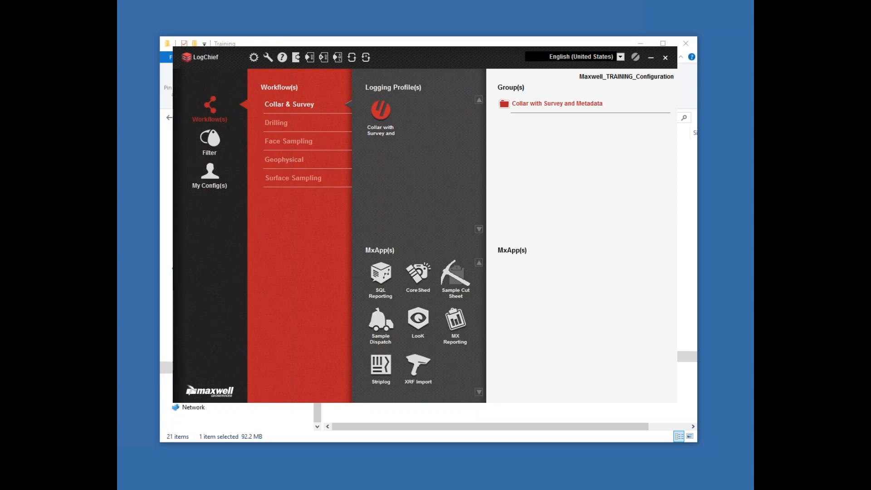
Step: Switch to File Explorer and open the Webinar_Eg folder inside Training_Sales_Demo to examine the exported files
key(alt+Tab)
click(377, 116)
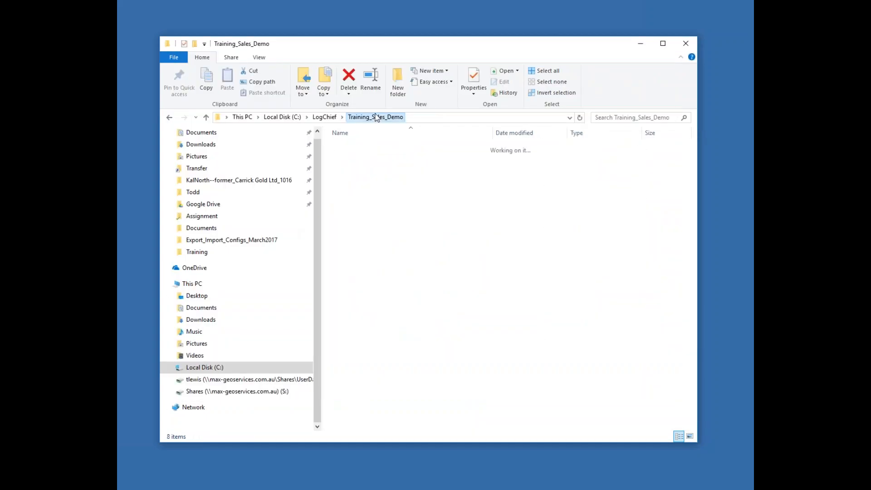
click(354, 190)
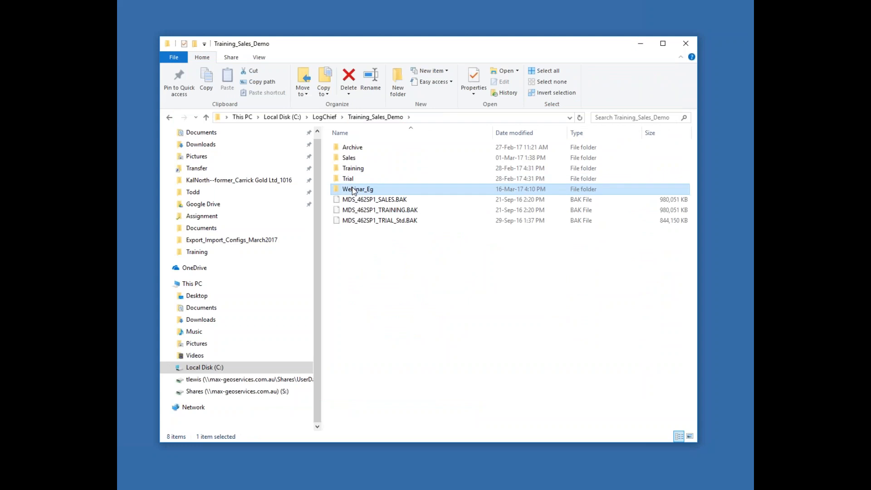
double_click(354, 190)
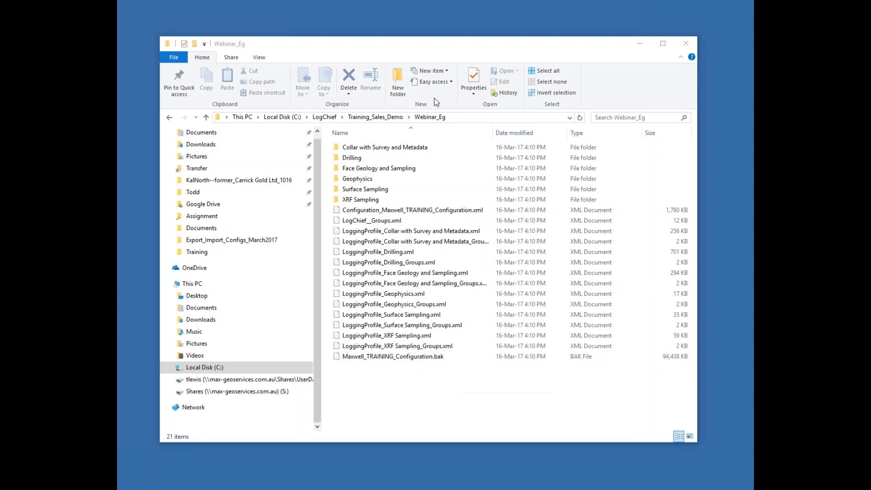
Step: Switch to SQL Server Management Studio, refresh the Databases list to check for the Maxwell_TRAINING_Configuration database, and return to LogChief
drag(435, 98, 392, 70)
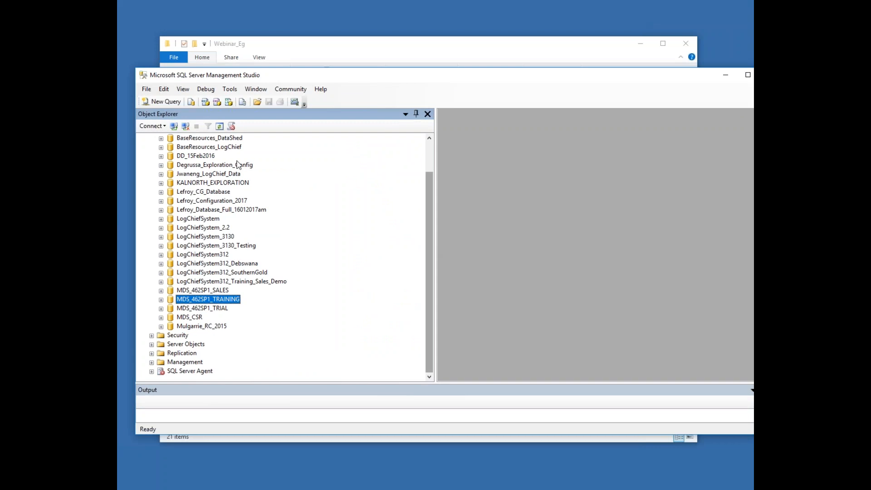
scroll(427, 242, up, 2)
right_click(180, 146)
click(228, 231)
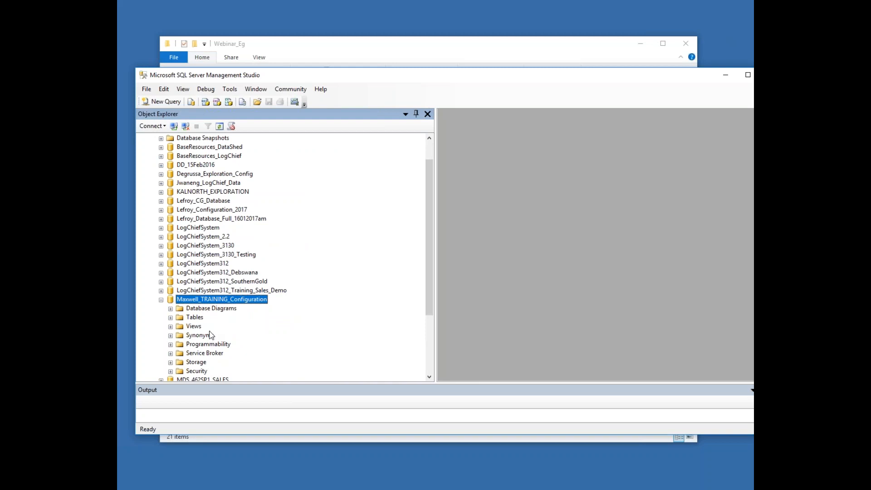
scroll(336, 155, down, 1)
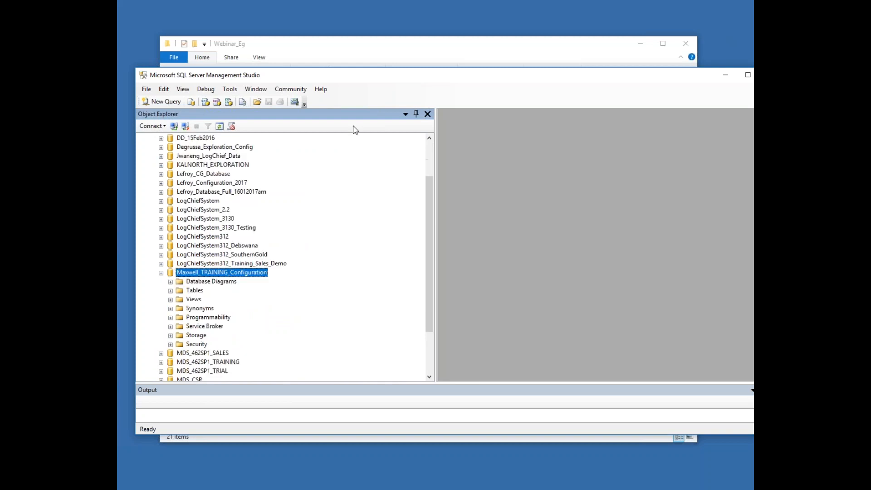
scroll(356, 130, down, 1)
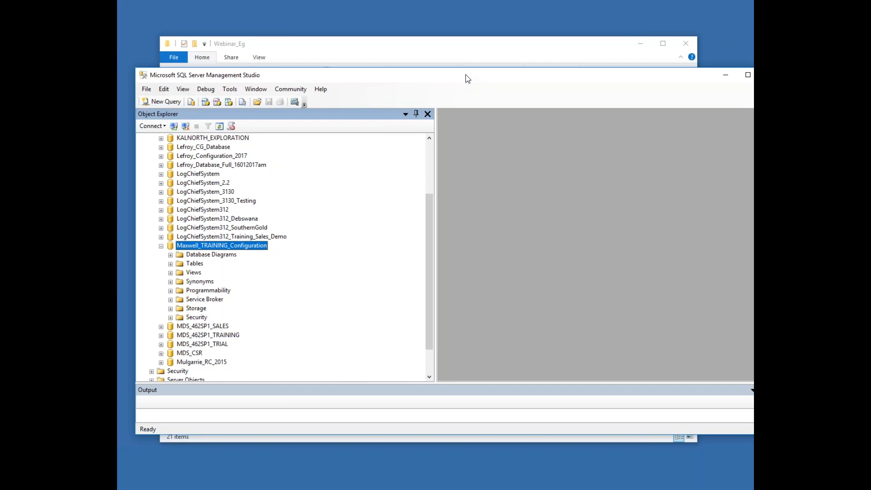
drag(466, 75, 453, 50)
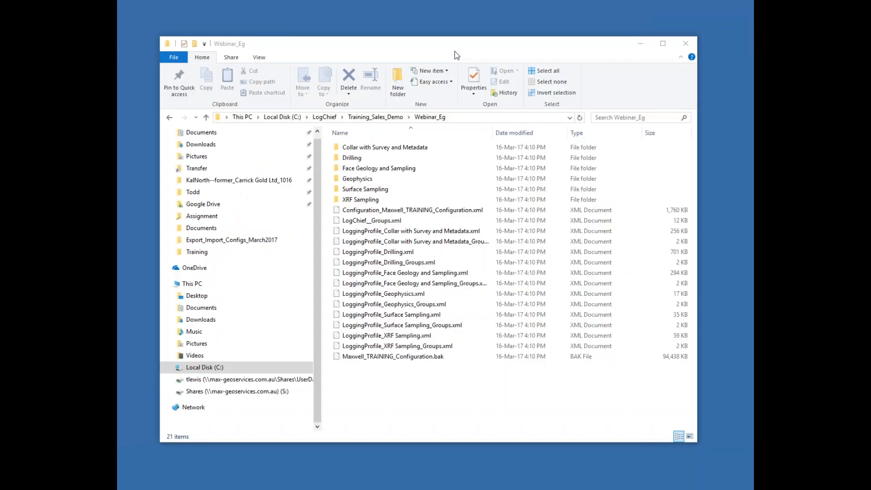
click(415, 469)
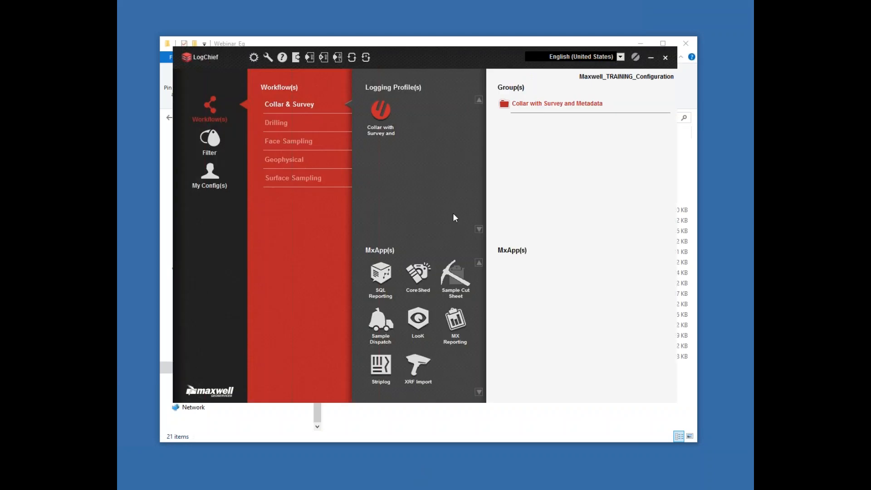